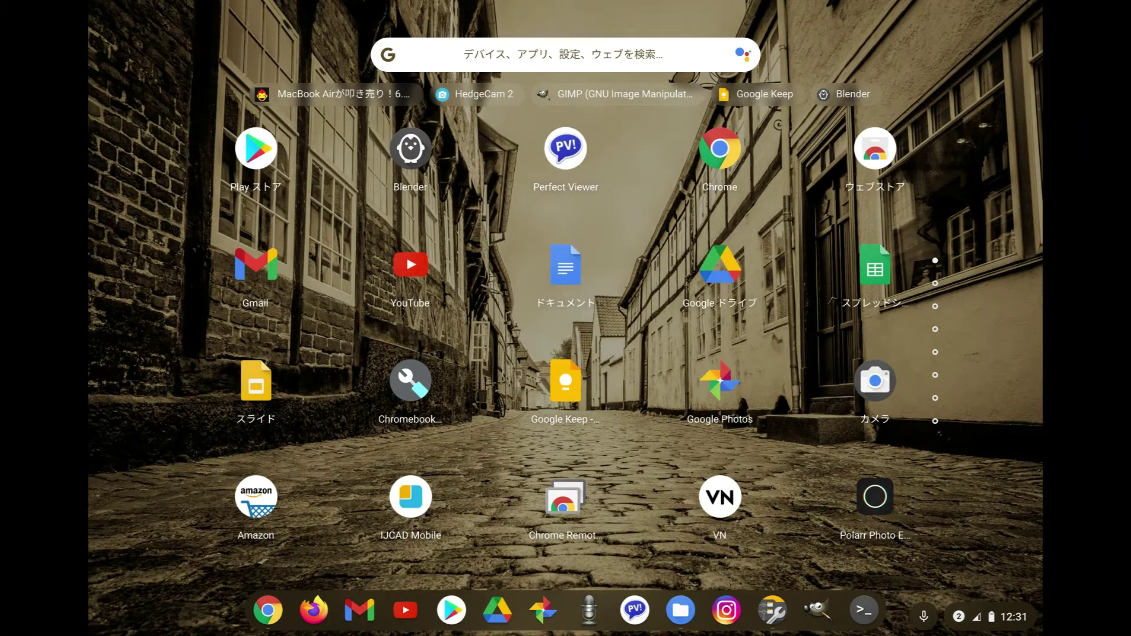
# Look through the pages of installed apps in the launcher and return to the first page.
pyautogui.scroll(-2, 565, 329)
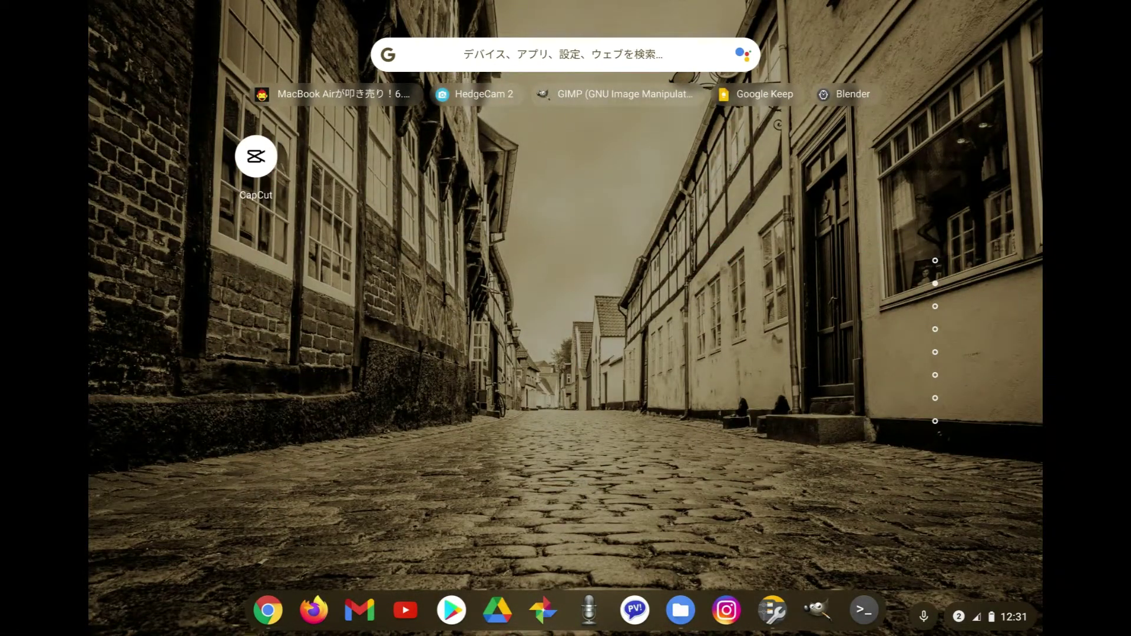
pyautogui.scroll(-2, 565, 330)
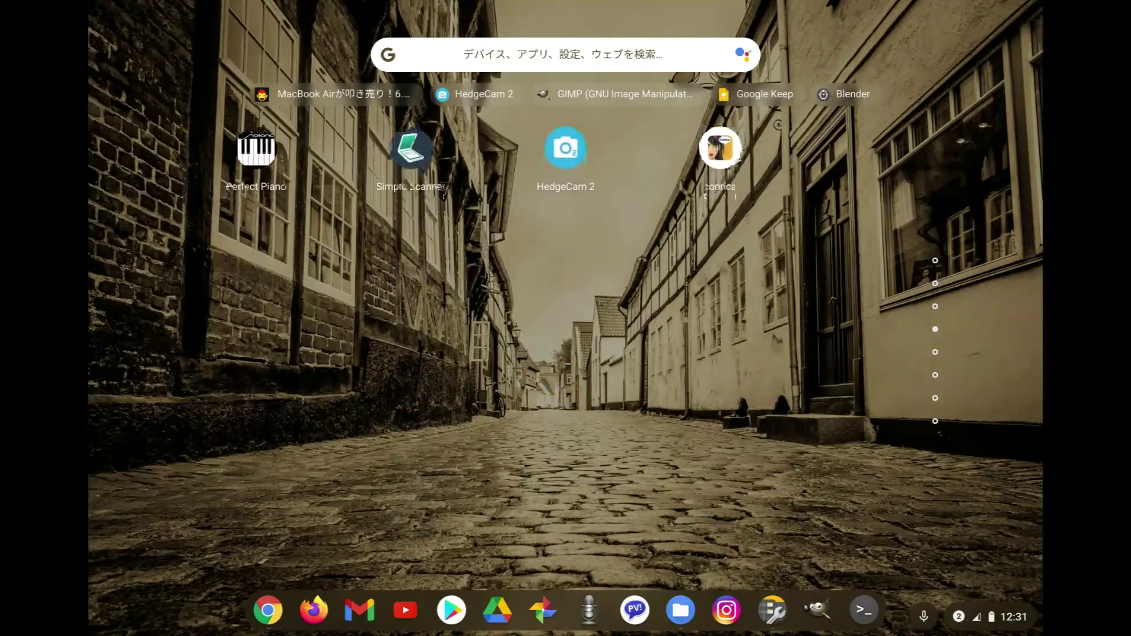
pyautogui.scroll(-2, 566, 330)
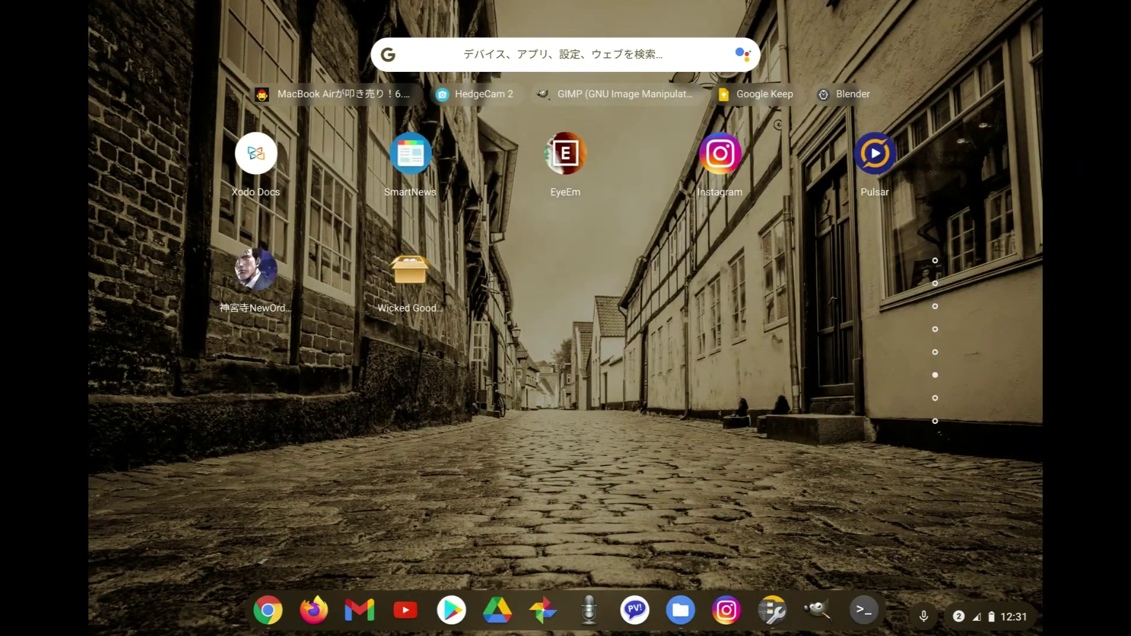
pyautogui.scroll(-2, 565, 330)
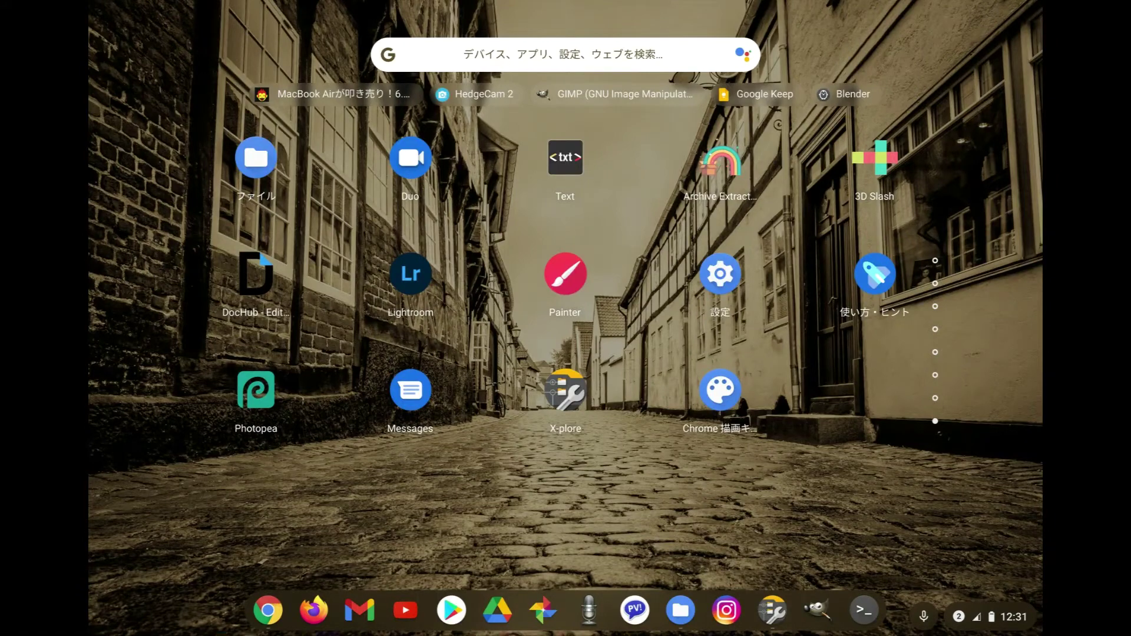
pyautogui.scroll(2, 566, 330)
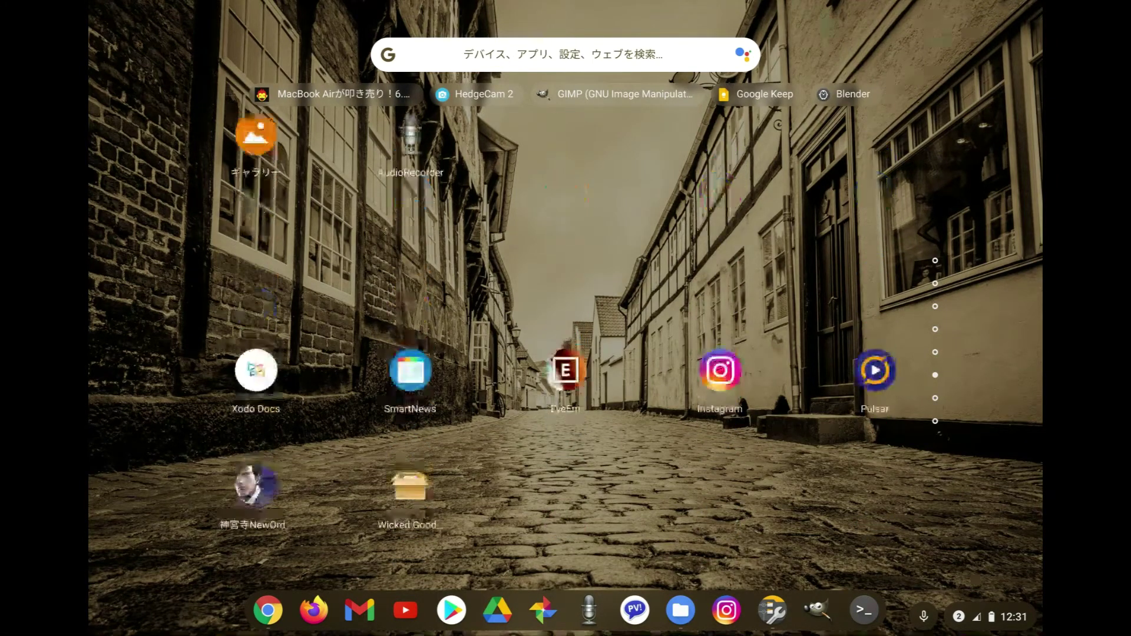
pyautogui.scroll(3, 566, 329)
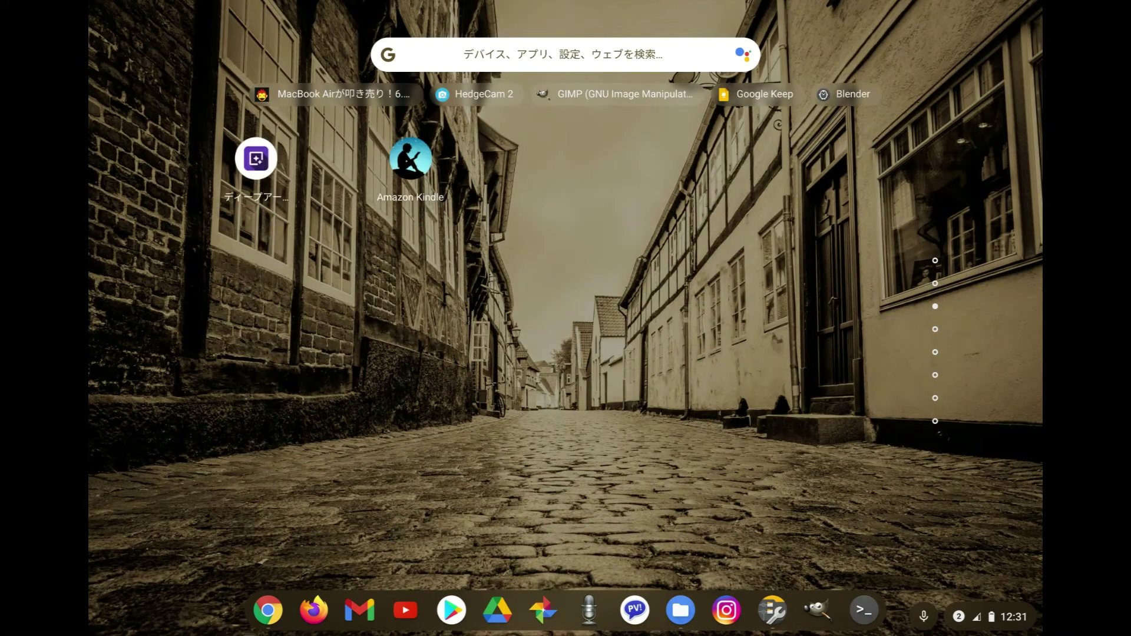
pyautogui.scroll(2, 566, 329)
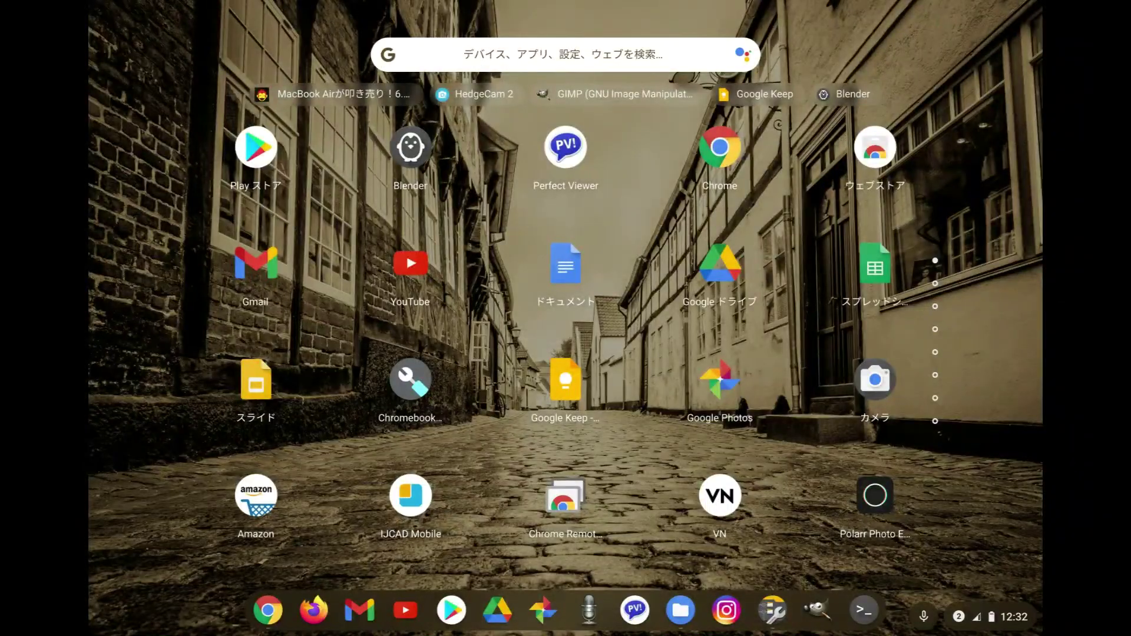
pyautogui.scroll(1, 566, 339)
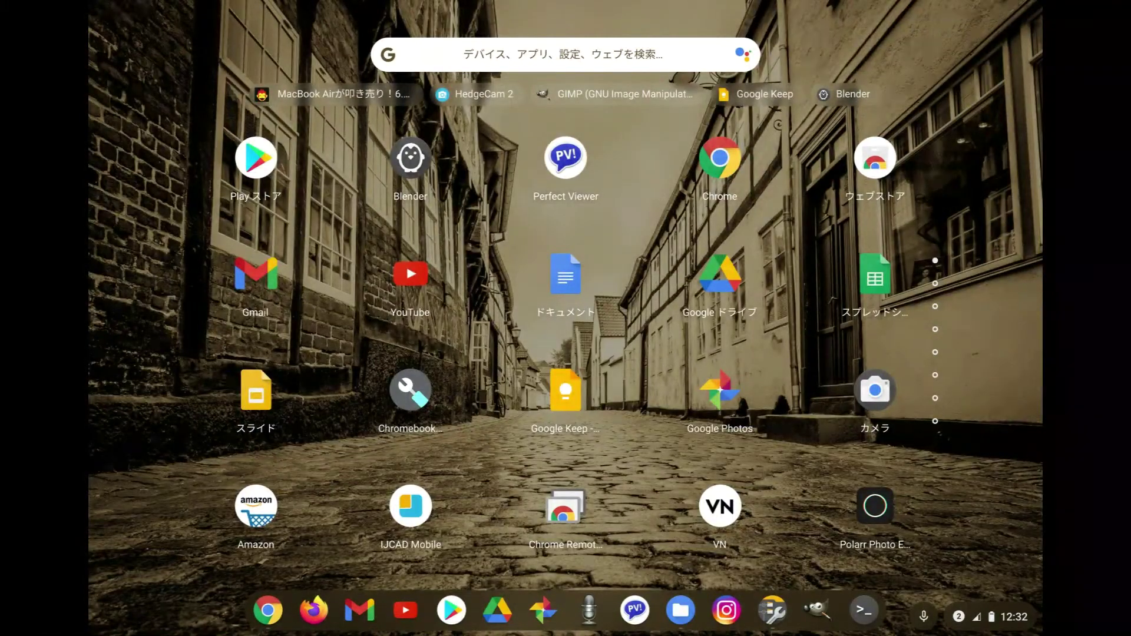
# Open the Files app and inspect the contents of the Linux files, Downloads and Play files locations.
pyautogui.click(680, 610)
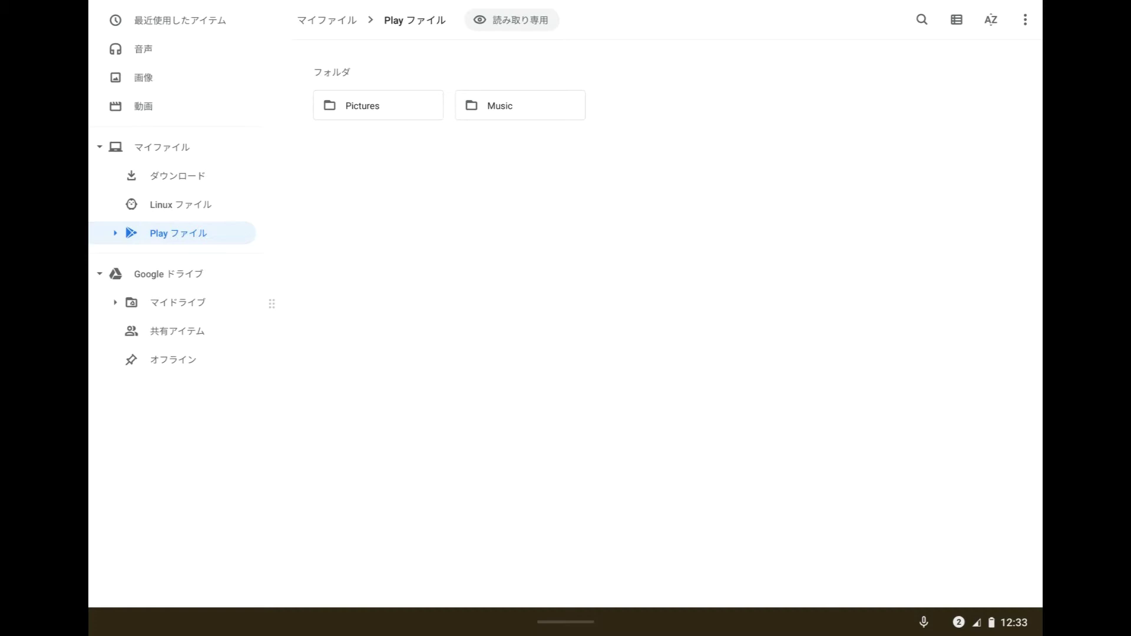
pyautogui.click(181, 204)
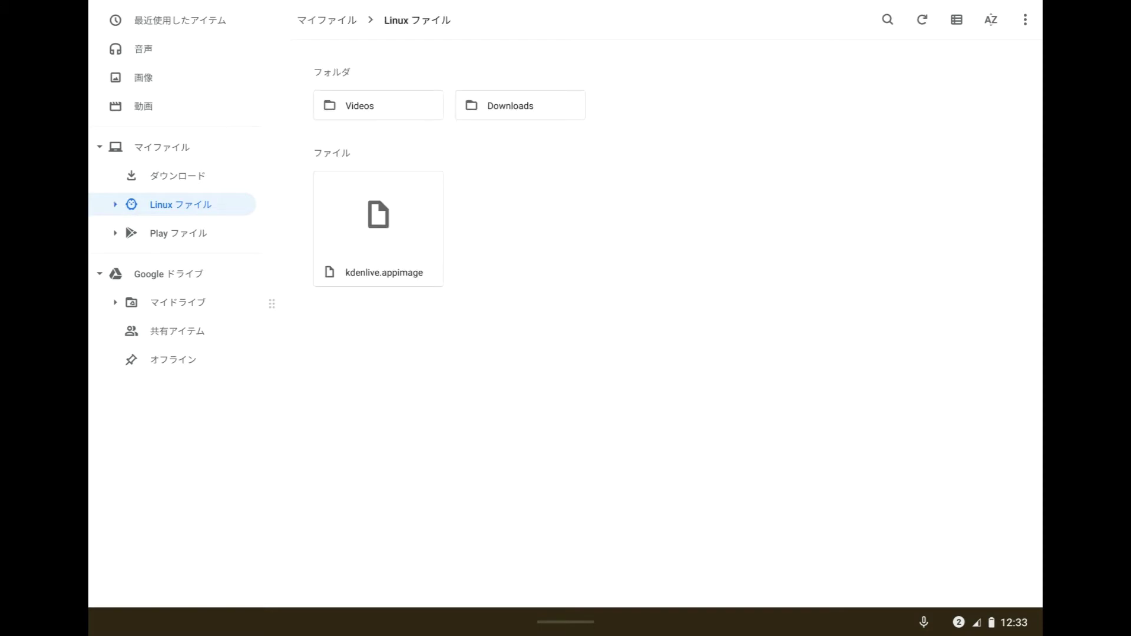
pyautogui.click(178, 175)
pyautogui.click(181, 205)
pyautogui.click(177, 233)
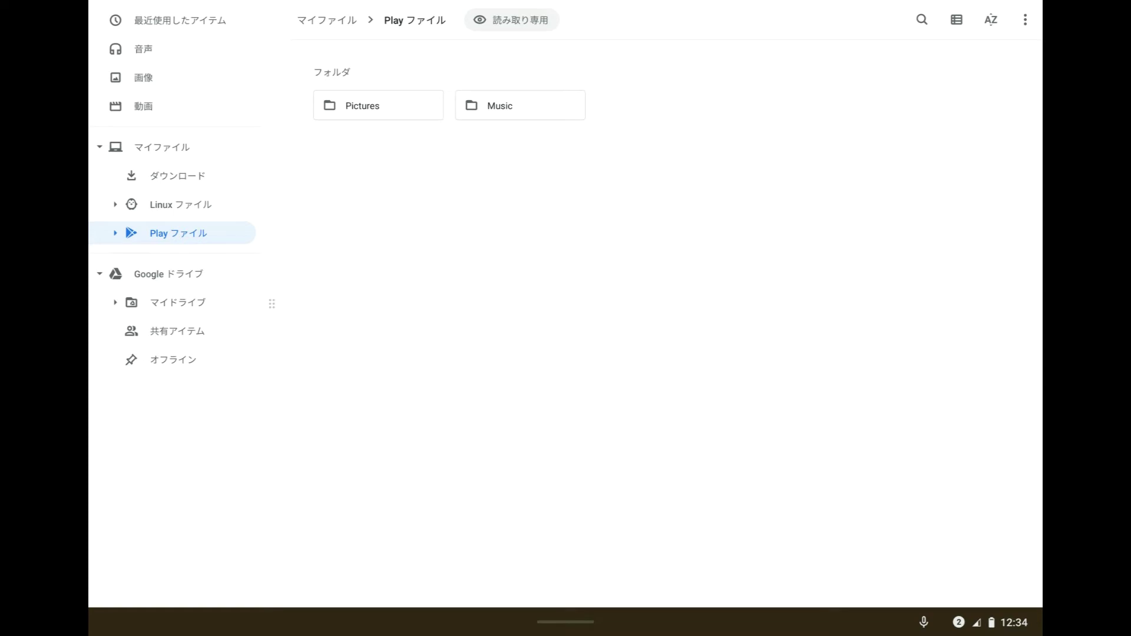
# Switch to X-plore and examine the folders listed under the internal shared storage, /storage/emulated/0.
pyautogui.moveTo(566, 622); pyautogui.dragTo(566, 581)
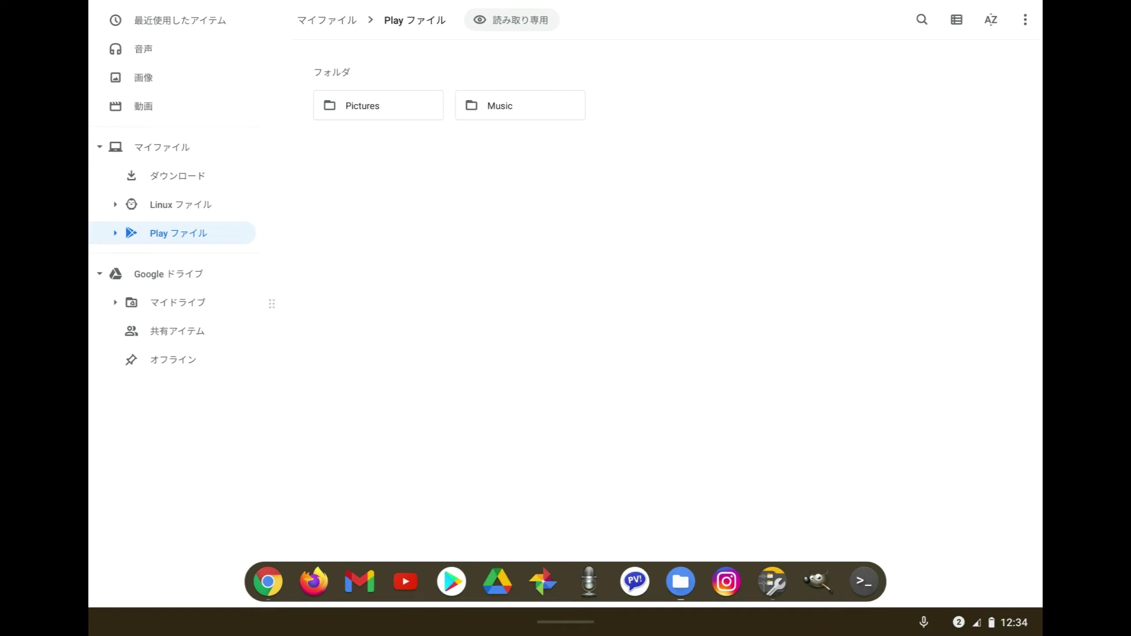
pyautogui.click(772, 582)
pyautogui.scroll(1, 828, 331)
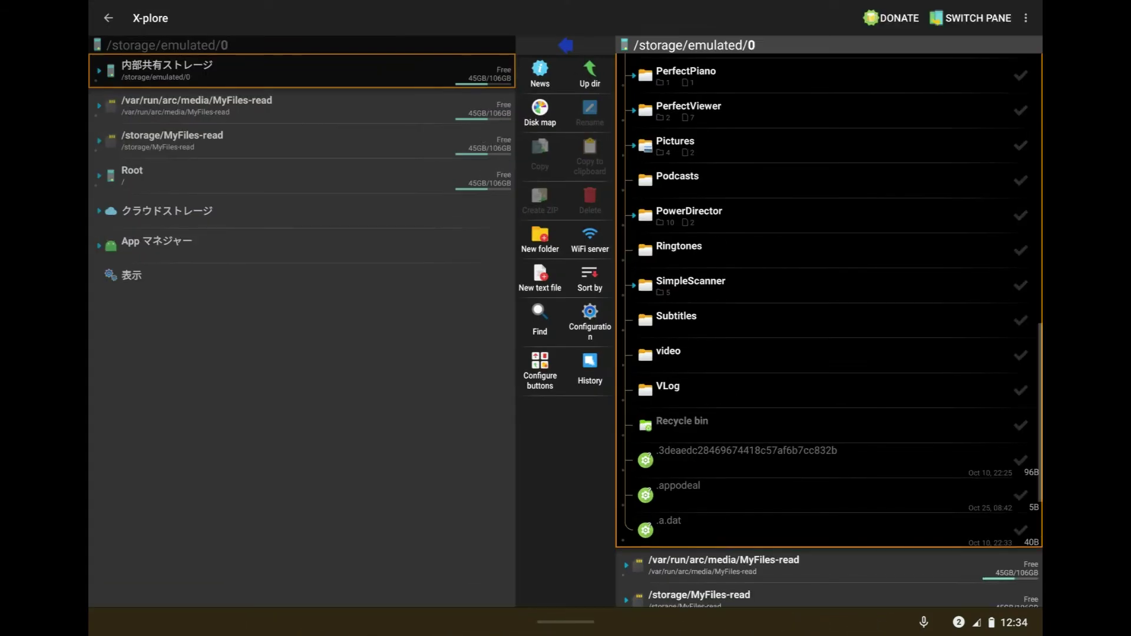
pyautogui.scroll(10, 829, 330)
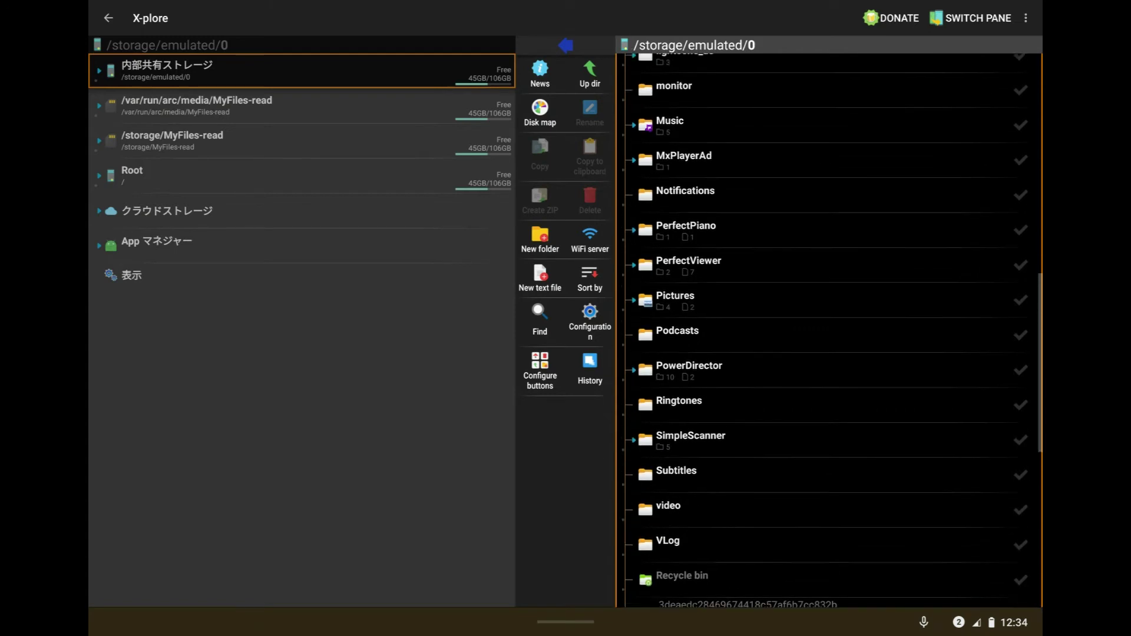
pyautogui.scroll(3, 829, 330)
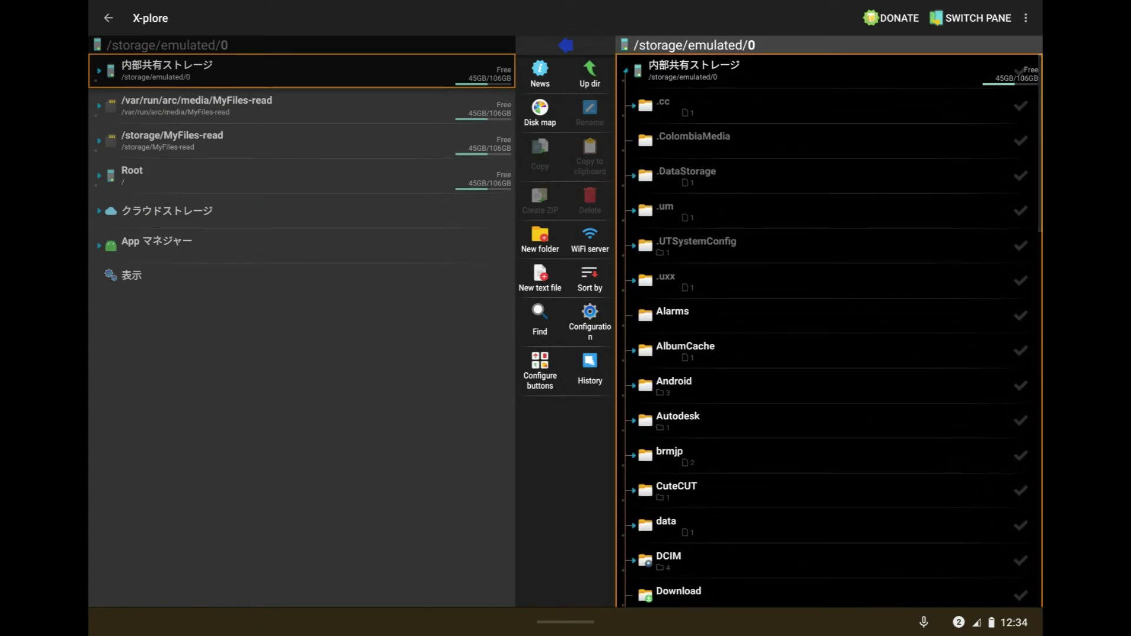
pyautogui.scroll(-1, 829, 330)
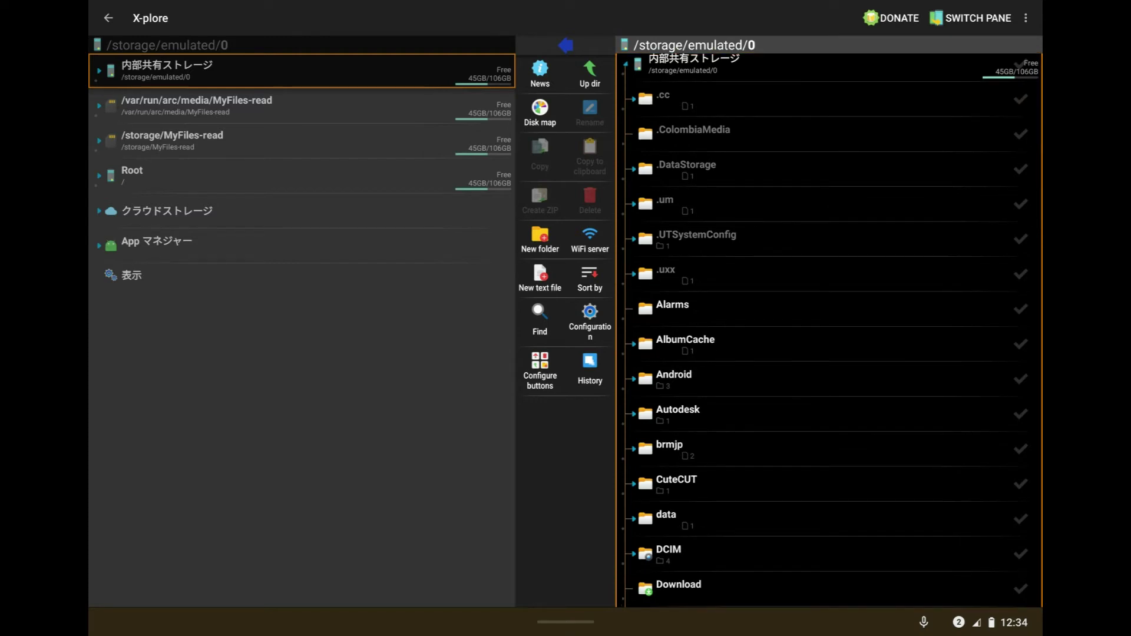
pyautogui.scroll(-7, 830, 330)
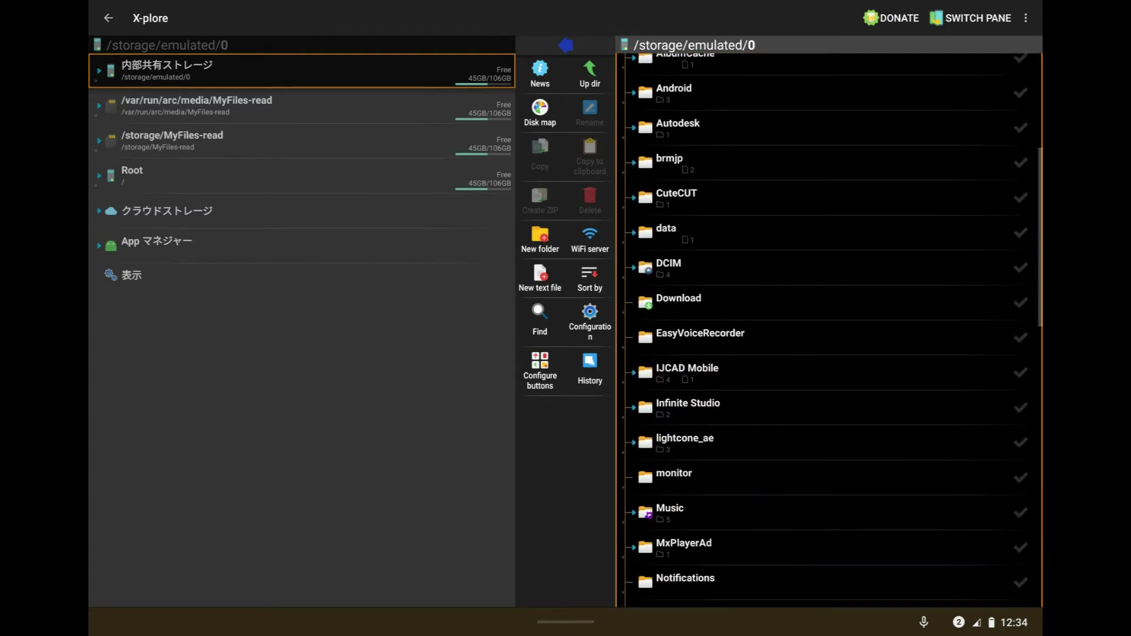
pyautogui.scroll(-5, 829, 330)
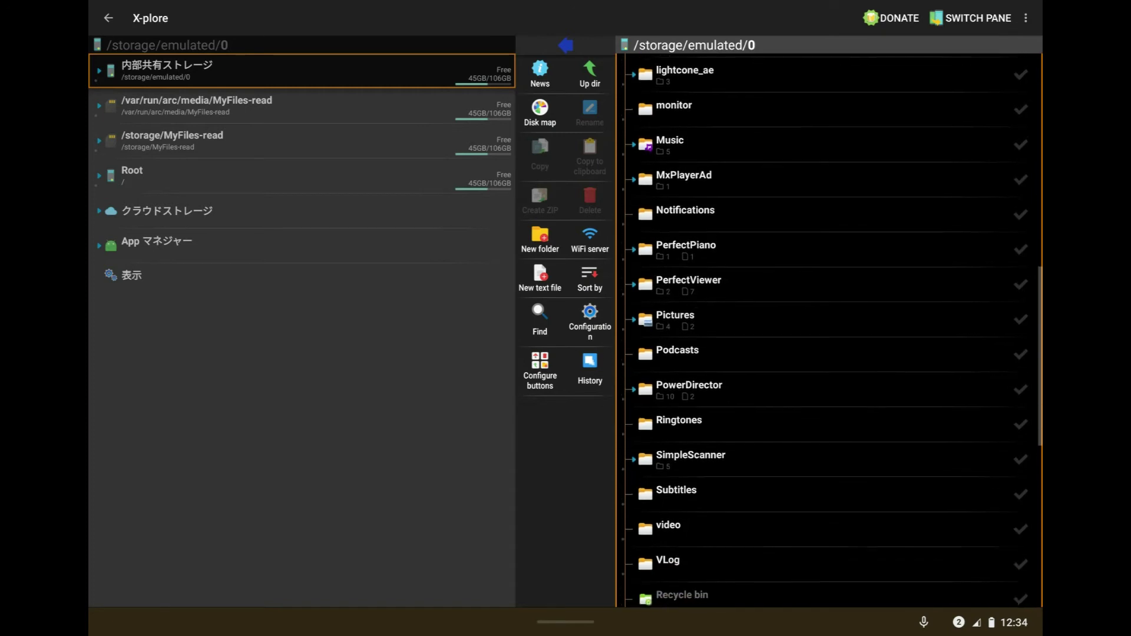
pyautogui.scroll(-2, 829, 330)
pyautogui.scroll(-3, 829, 330)
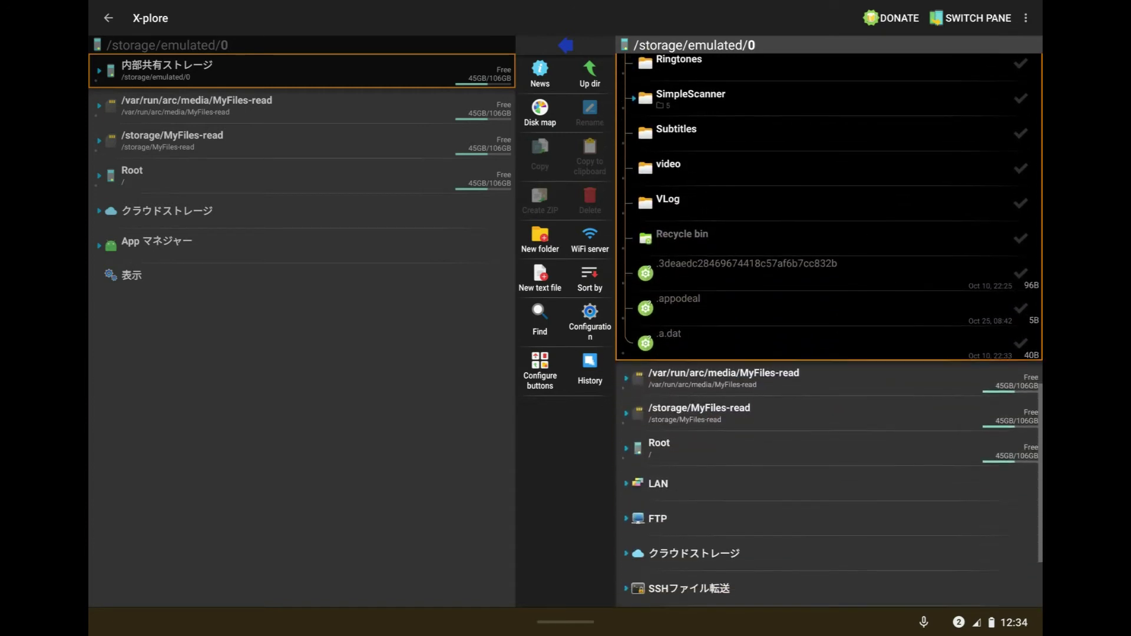
pyautogui.scroll(4, 829, 330)
pyautogui.scroll(5, 830, 330)
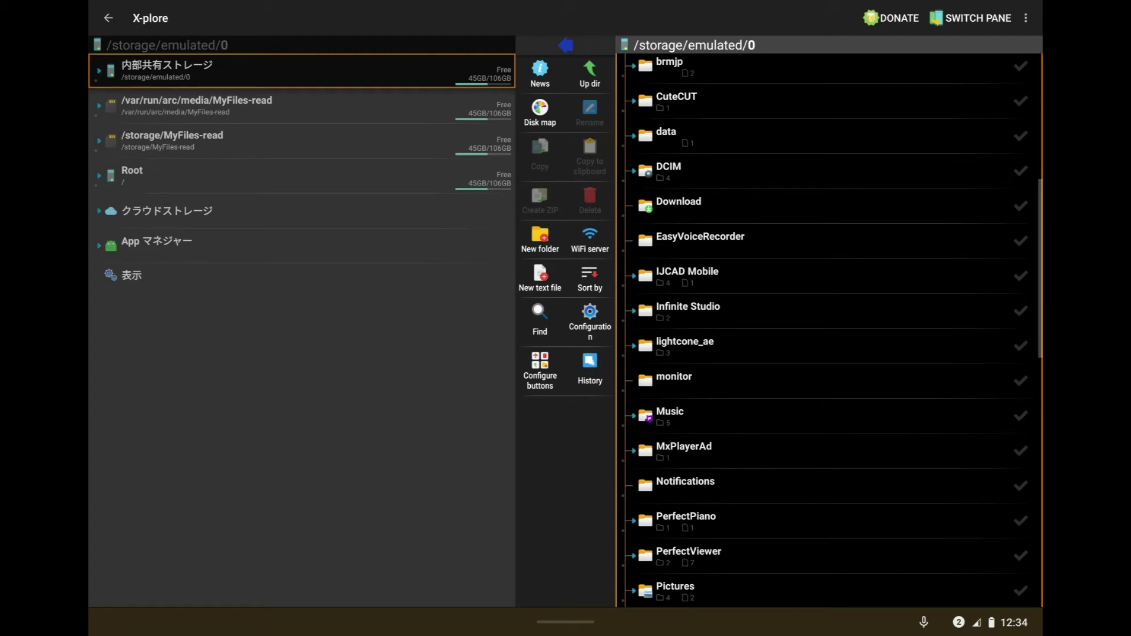
pyautogui.click(828, 521)
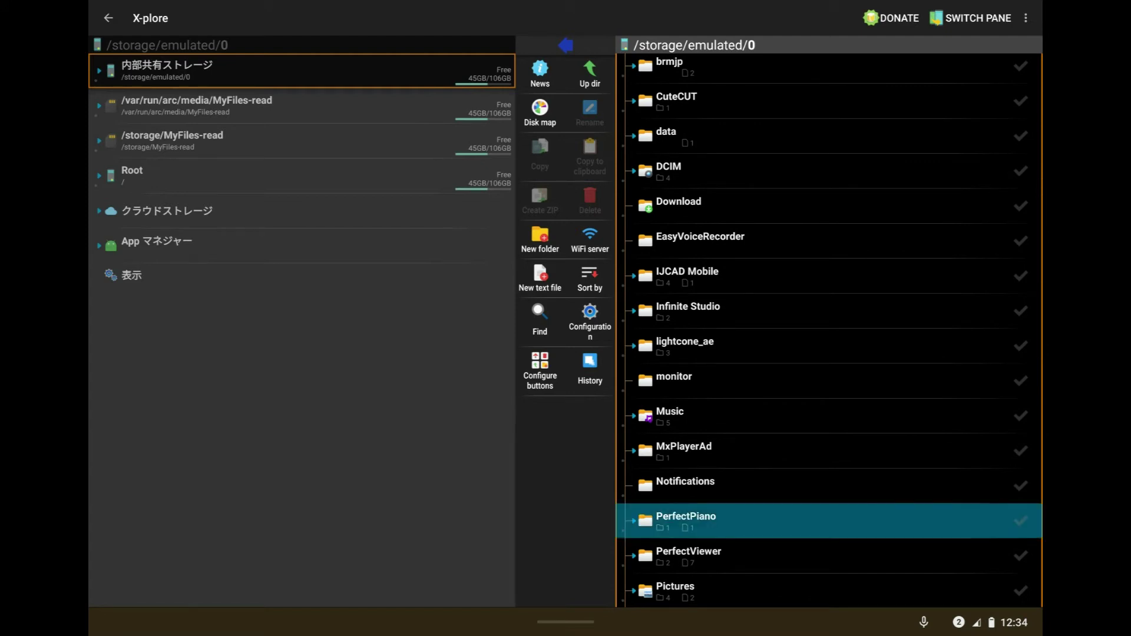
pyautogui.scroll(-2, 829, 329)
pyautogui.scroll(-1, 830, 330)
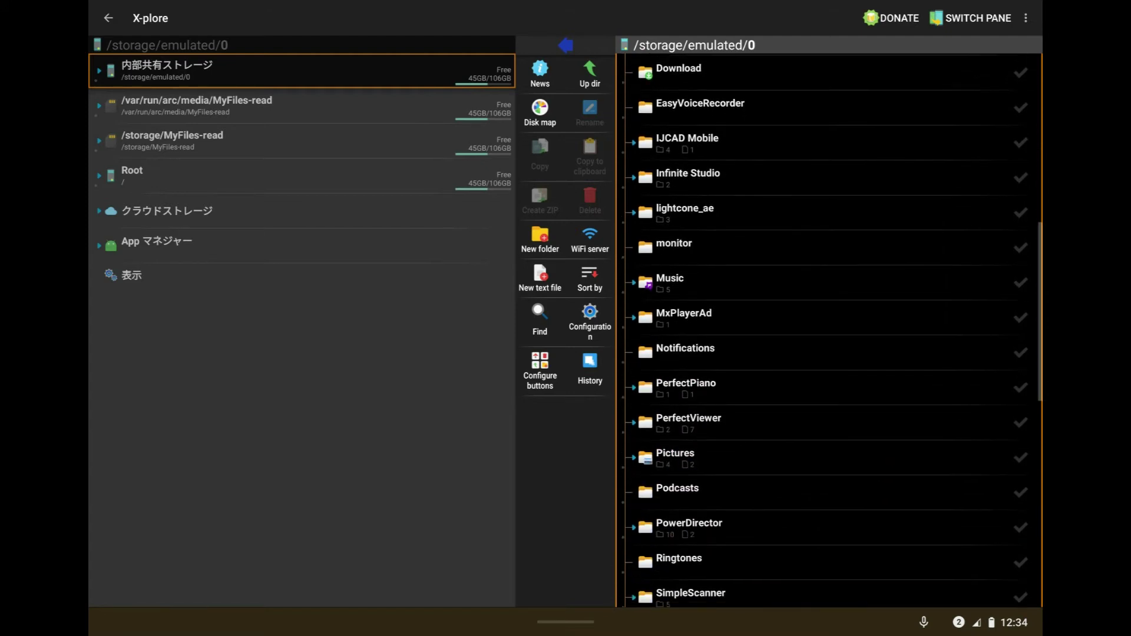
pyautogui.scroll(-2, 829, 330)
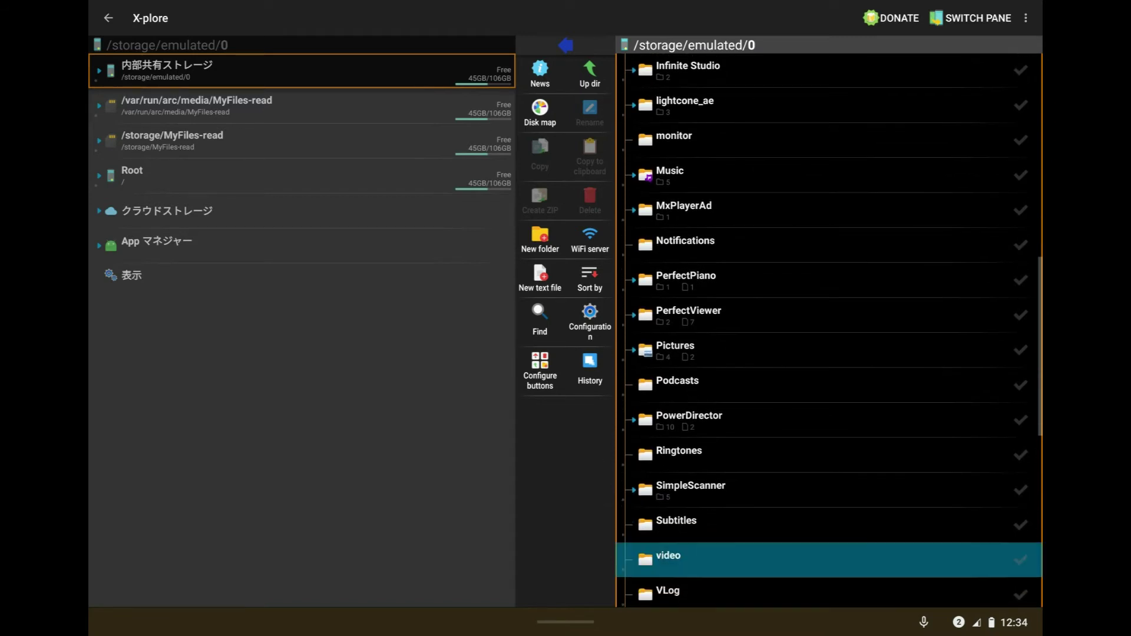
pyautogui.scroll(-2, 830, 330)
pyautogui.scroll(8, 829, 330)
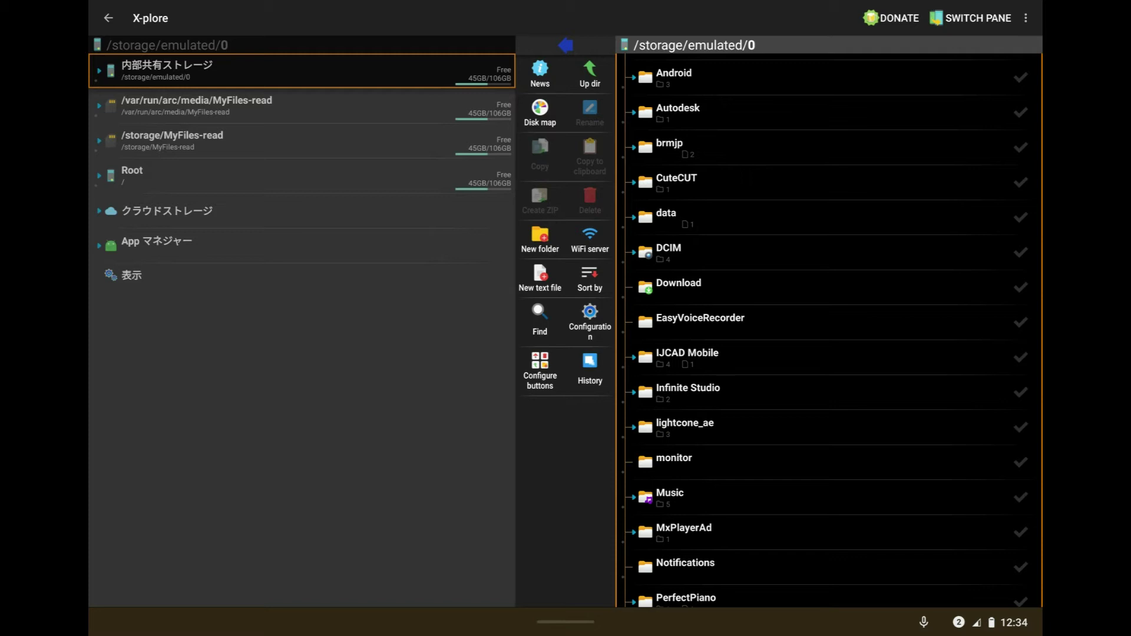
# Switch back to the Files app and turn on the display of all Play folders under Play files.
pyautogui.moveTo(566, 632); pyautogui.dragTo(566, 575)
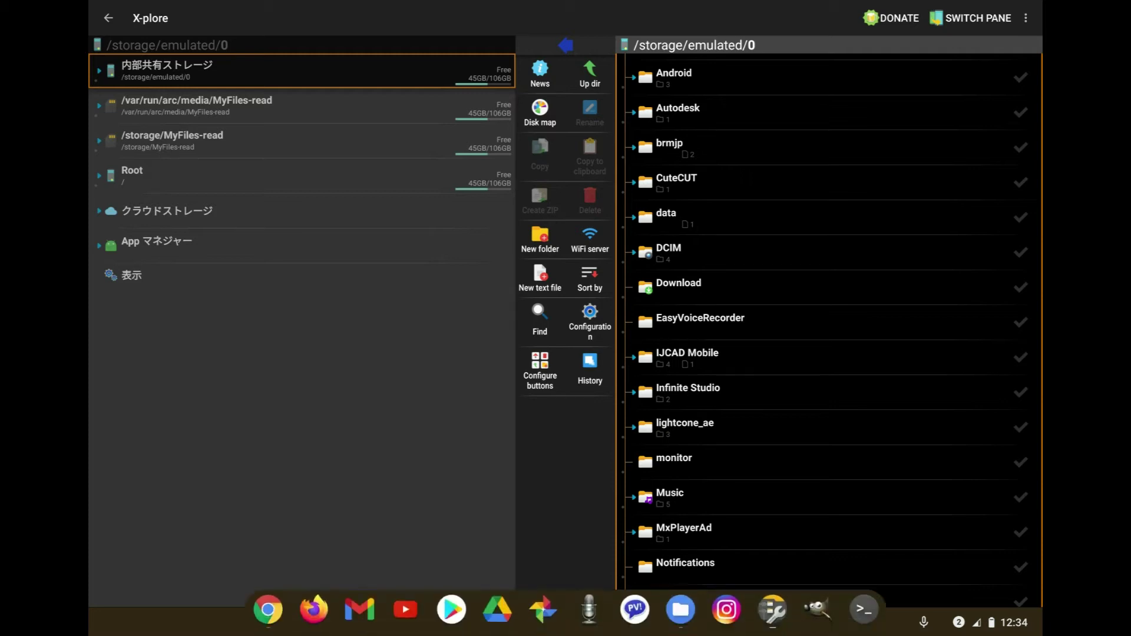
pyautogui.click(682, 581)
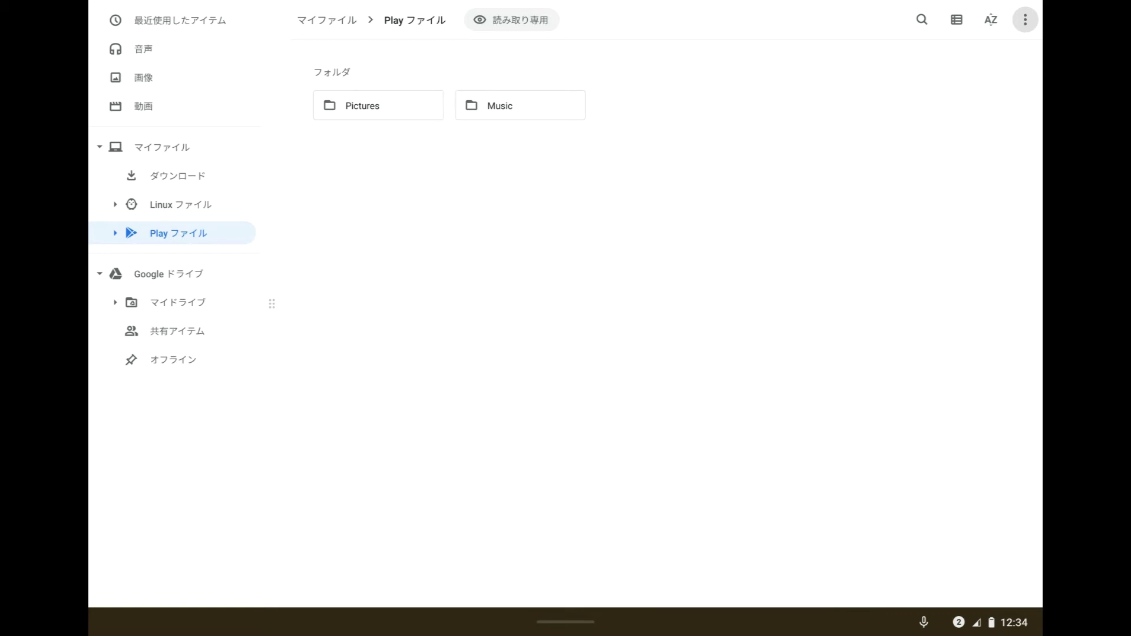
pyautogui.click(1025, 20)
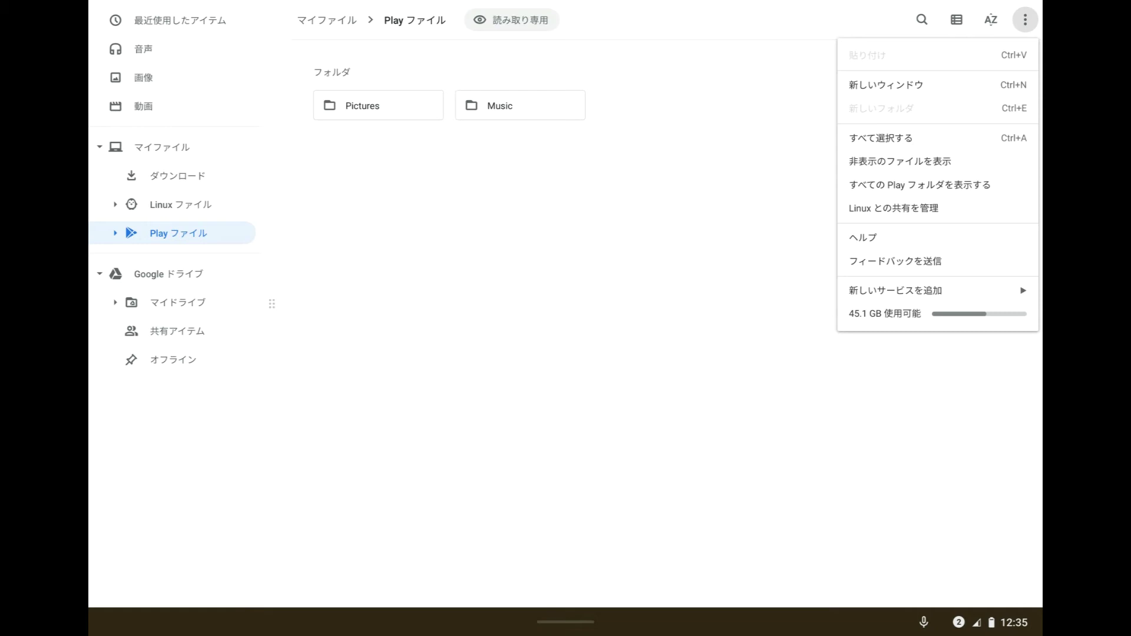
pyautogui.click(920, 185)
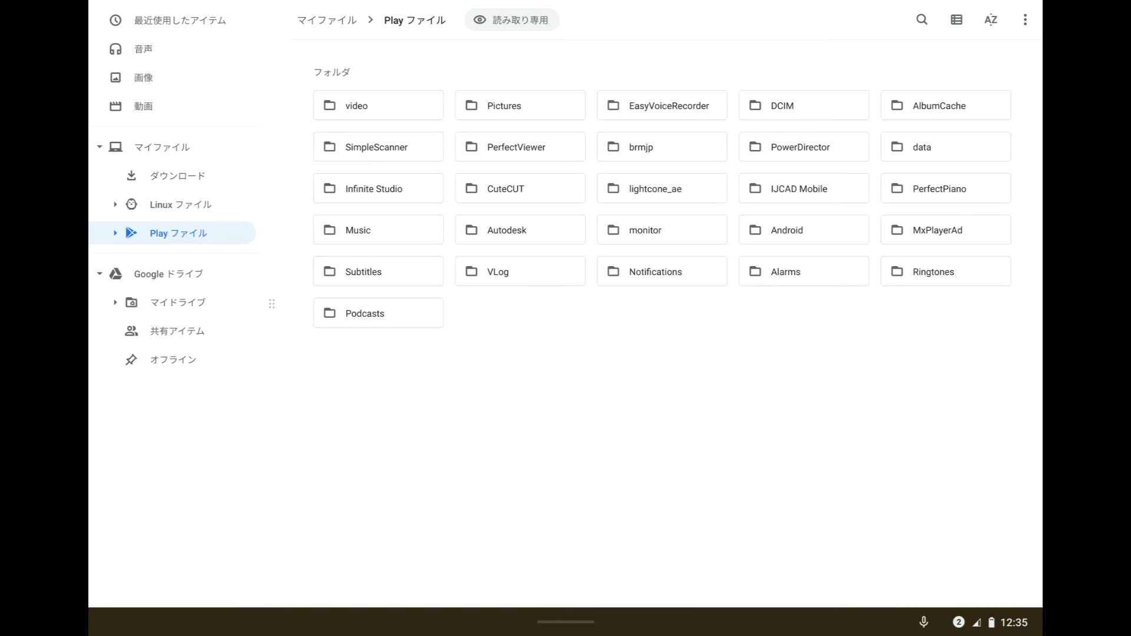
# Review the contents of My files, Linux files and Play files in turn.
pyautogui.click(161, 148)
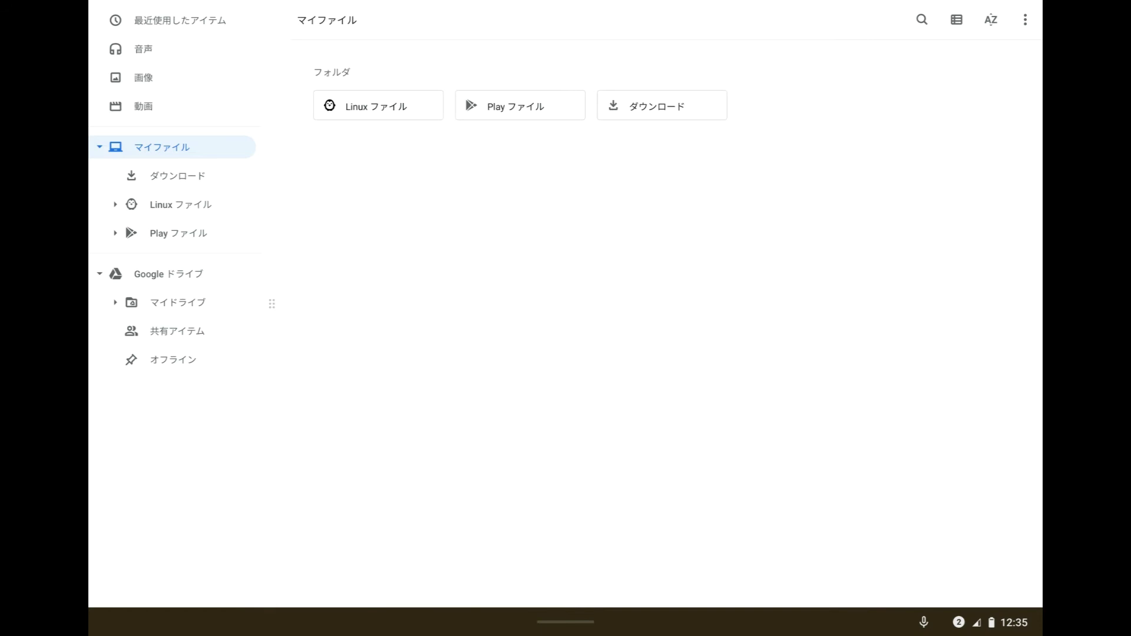
pyautogui.click(181, 204)
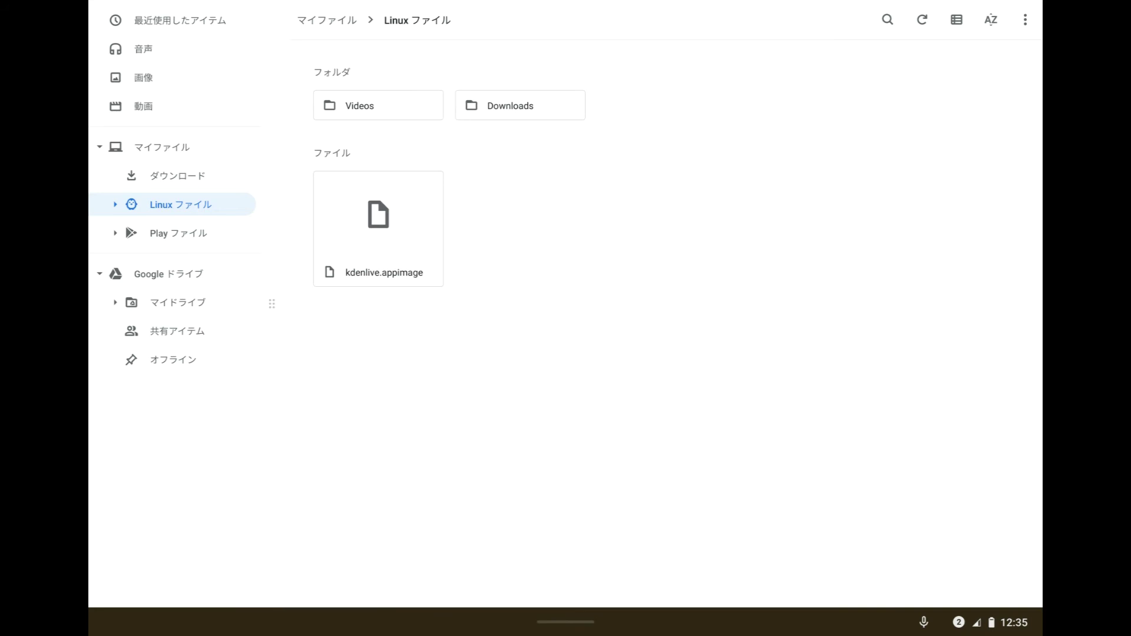
pyautogui.click(178, 233)
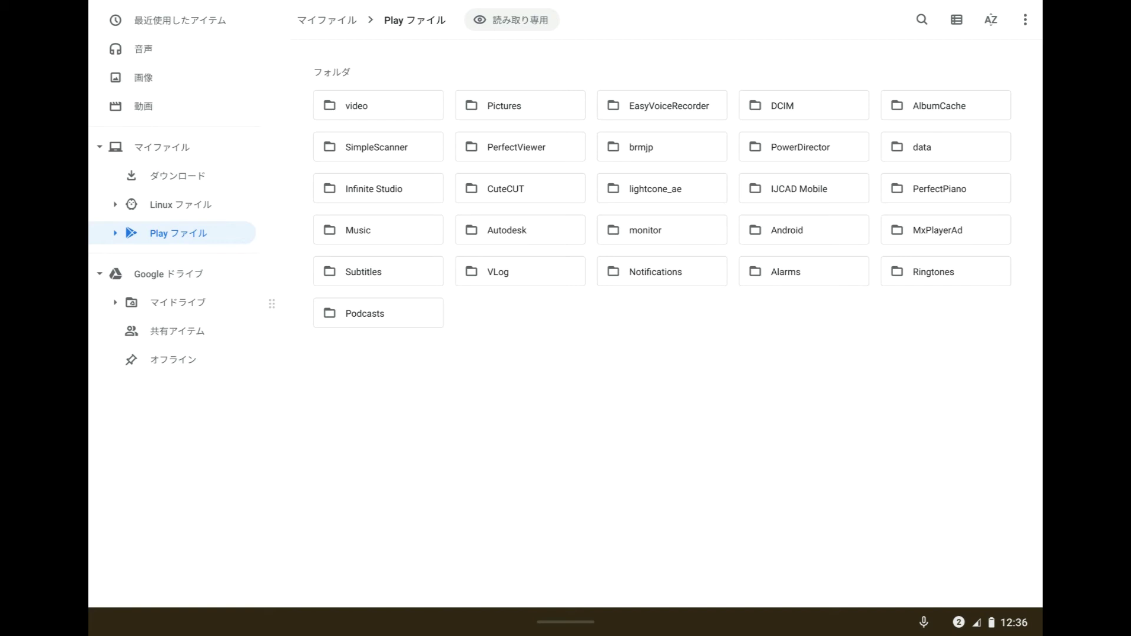
pyautogui.click(1025, 19)
pyautogui.click(1025, 19)
pyautogui.press('Escape')
pyautogui.moveTo(565, 634); pyautogui.dragTo(566, 623)
pyautogui.moveTo(566, 623); pyautogui.dragTo(567, 354)
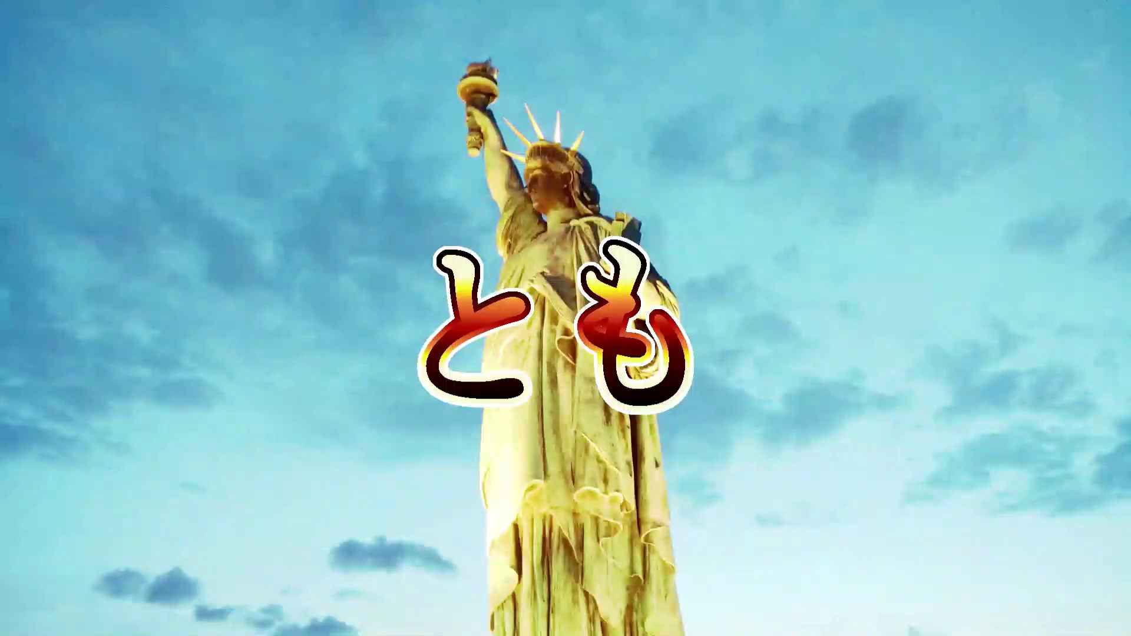